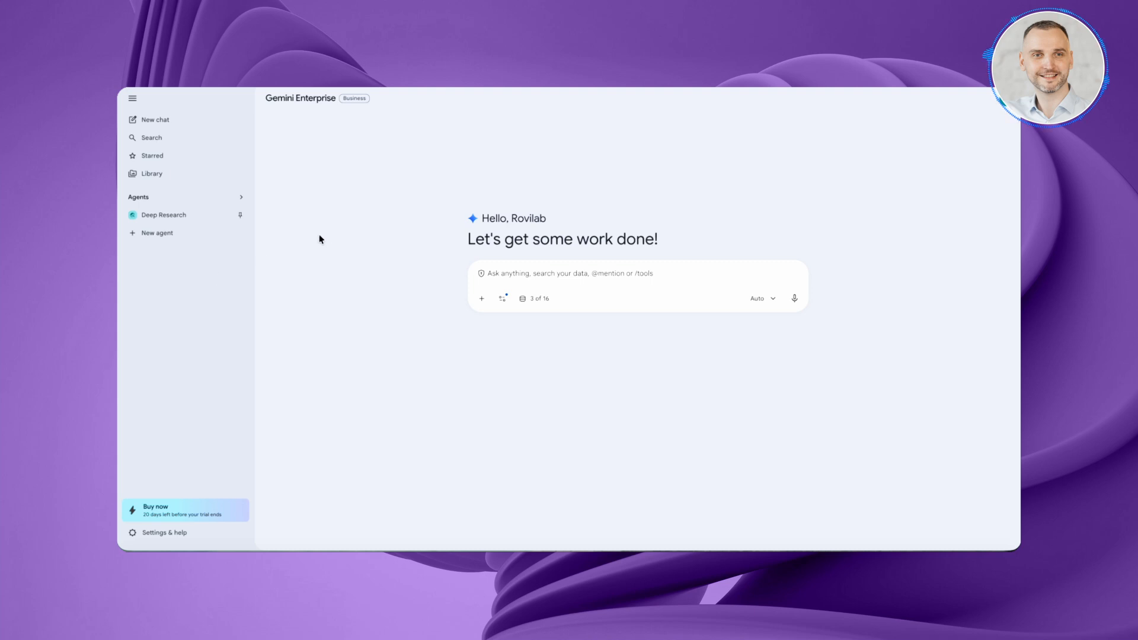
Step: Pin the Email Summarizer agent from the list of agents
{"action": "left_click", "coordinate": [195, 205]}
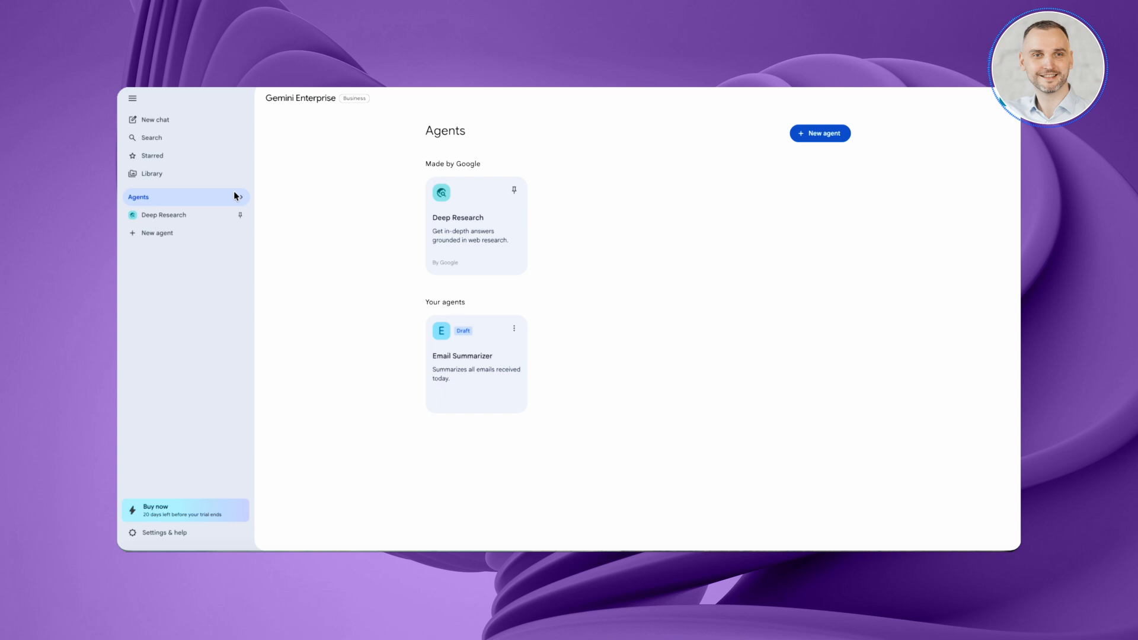
{"action": "left_click", "coordinate": [515, 328]}
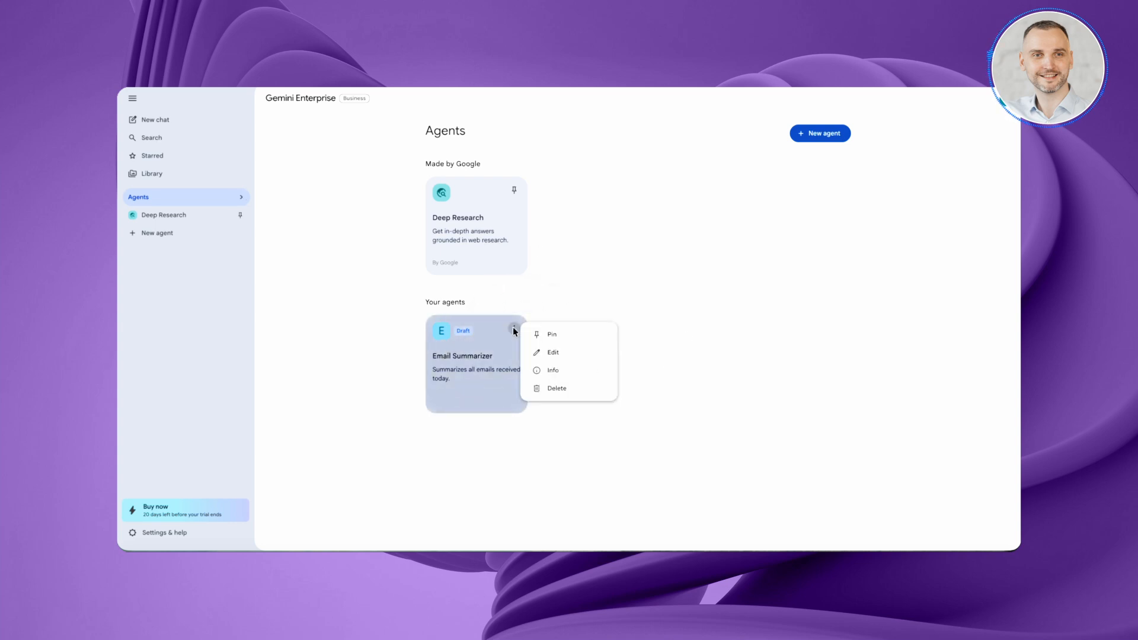
{"action": "left_click", "coordinate": [553, 340]}
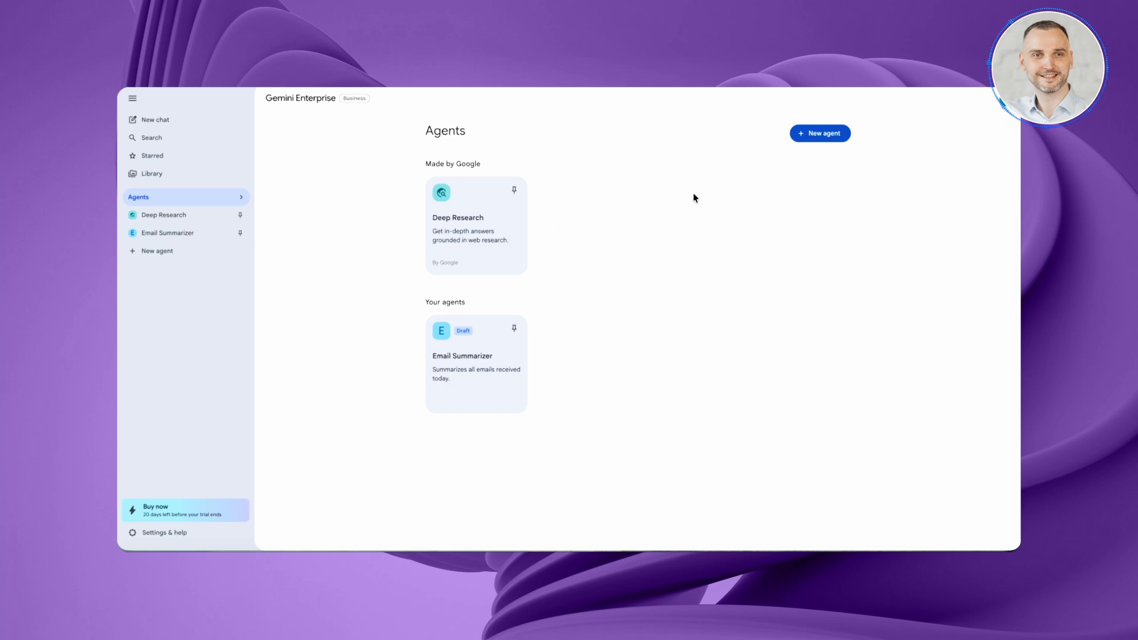
Step: Start a new agent by building it manually and open the details of its My Agent node
{"action": "left_click", "coordinate": [817, 137]}
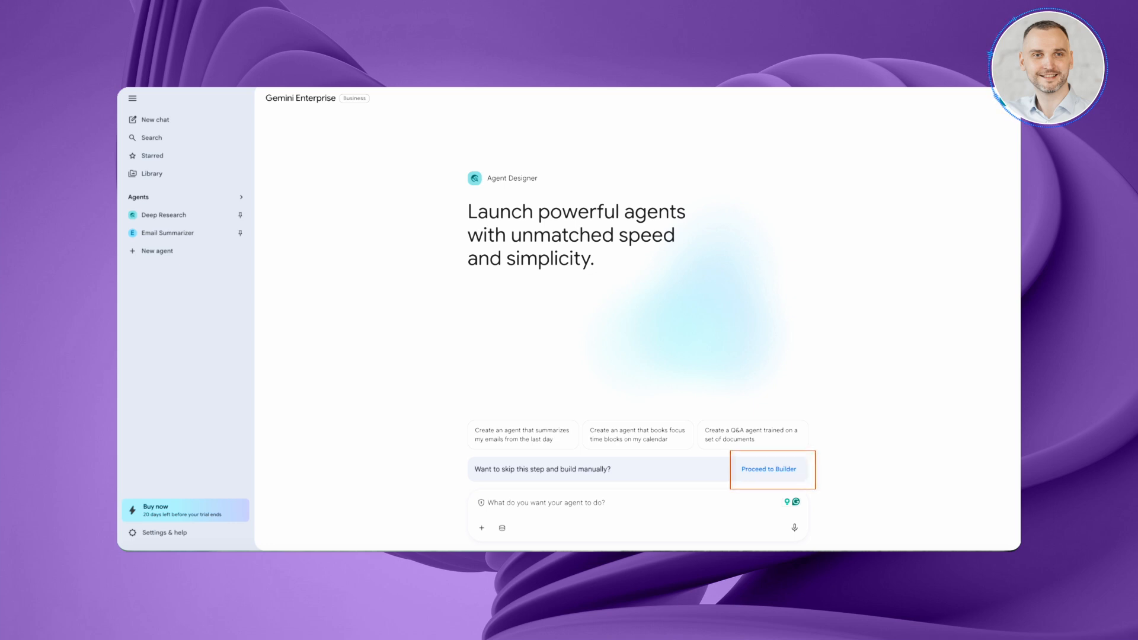
{"action": "left_click", "coordinate": [753, 469]}
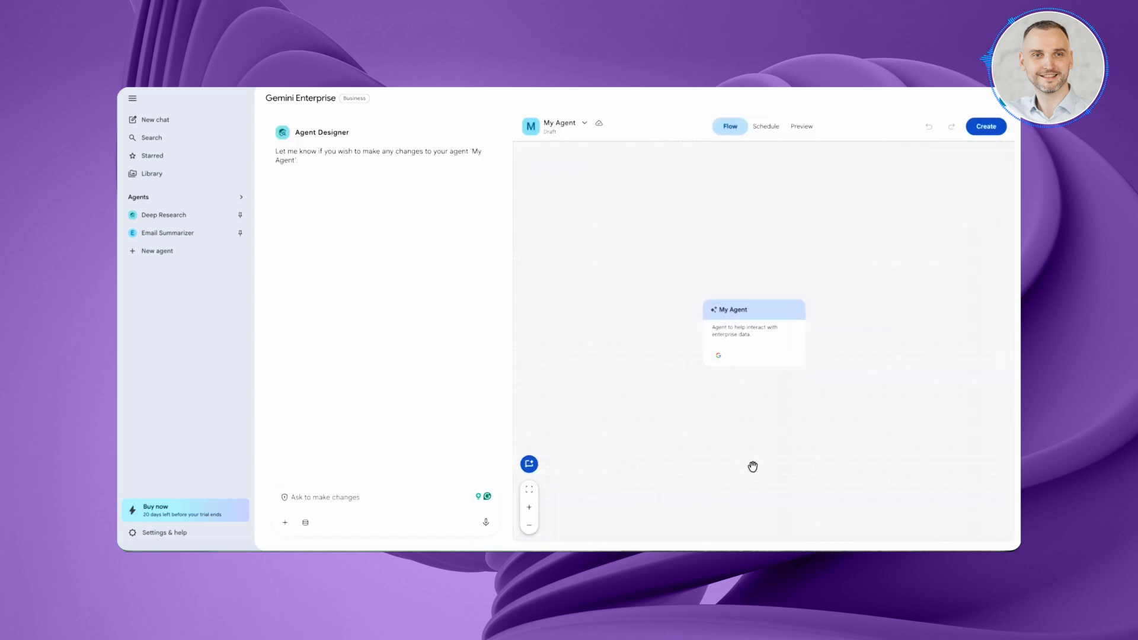
{"action": "left_click", "coordinate": [605, 264]}
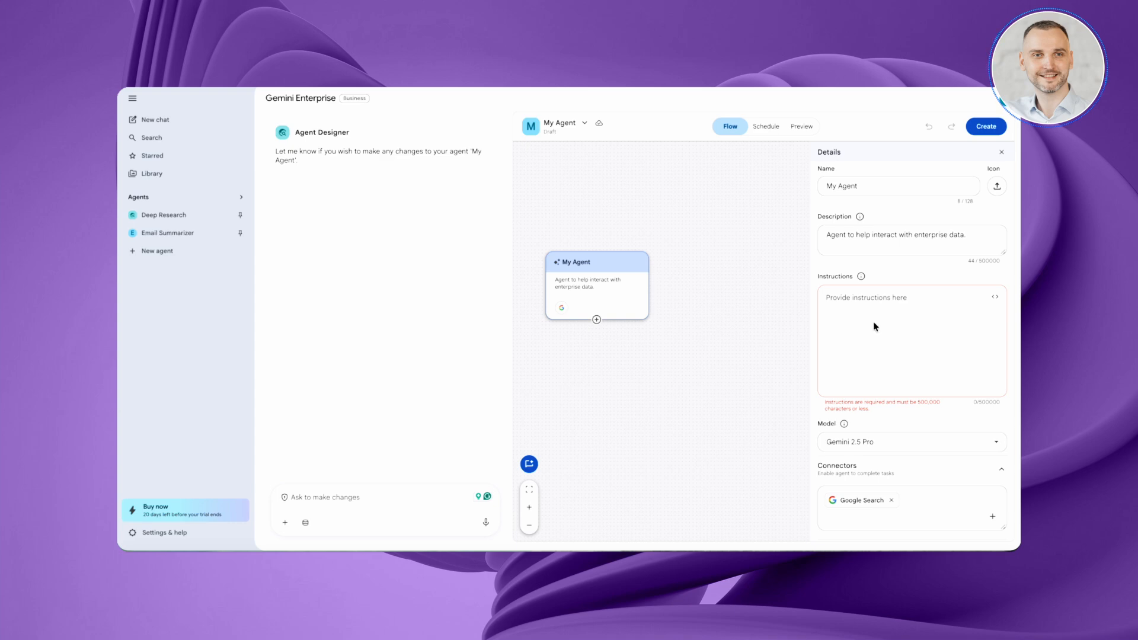
Step: Name the agent "Global Orchestrator Agent." and set its description to "Agent that distributes tasks to the appropriate sub-agents."
{"action": "left_click", "coordinate": [856, 184]}
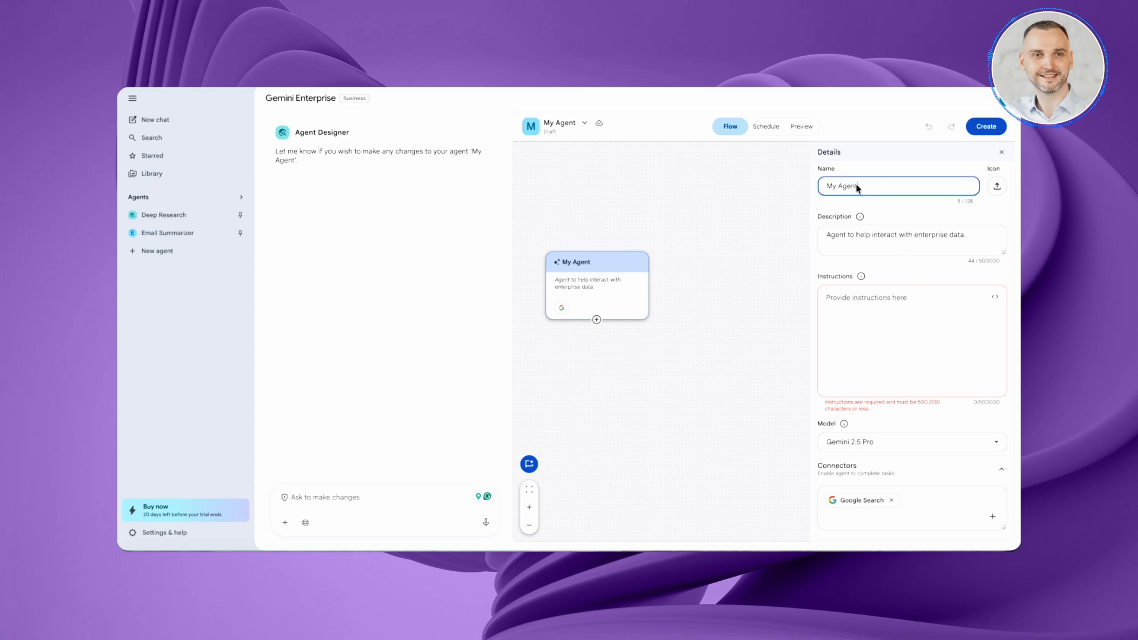
{"action": "key", "text": "ctrl+a"}
{"action": "type", "text": "Global Orchestrator Agent."}
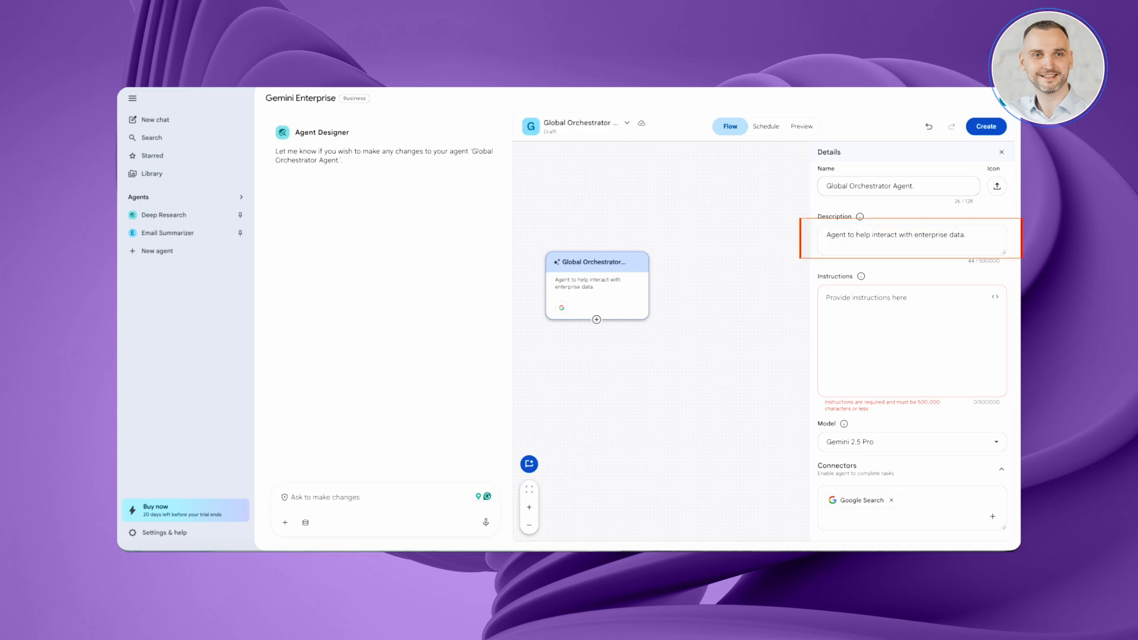
{"action": "triple_click", "coordinate": [891, 237]}
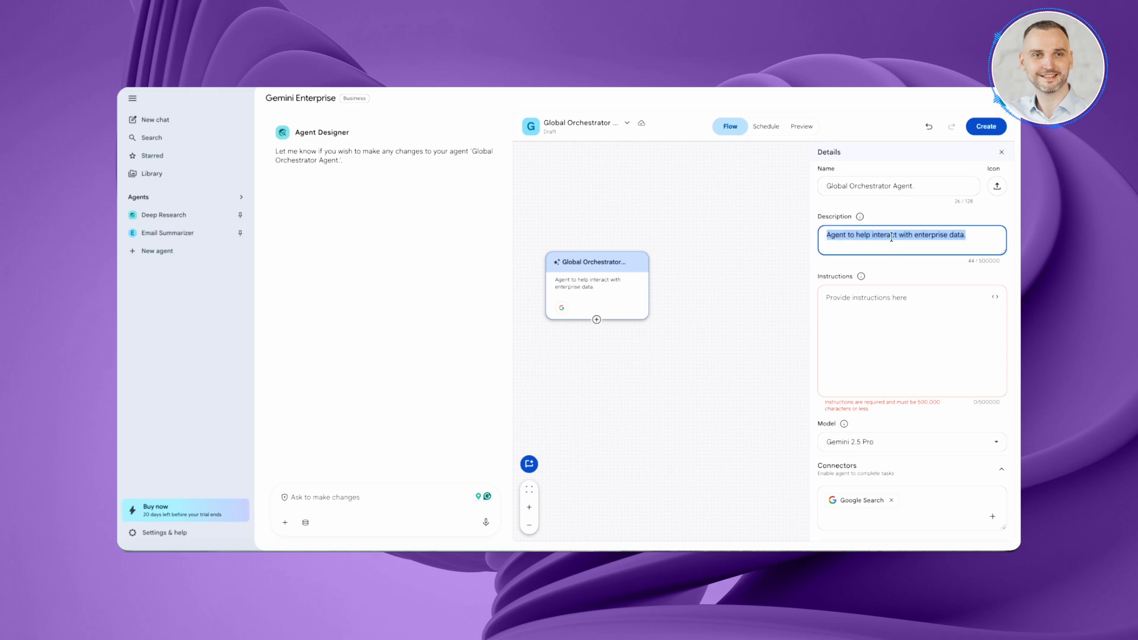
{"action": "type", "text": "Agent that distributes tasks to the appropriate sub-agents."}
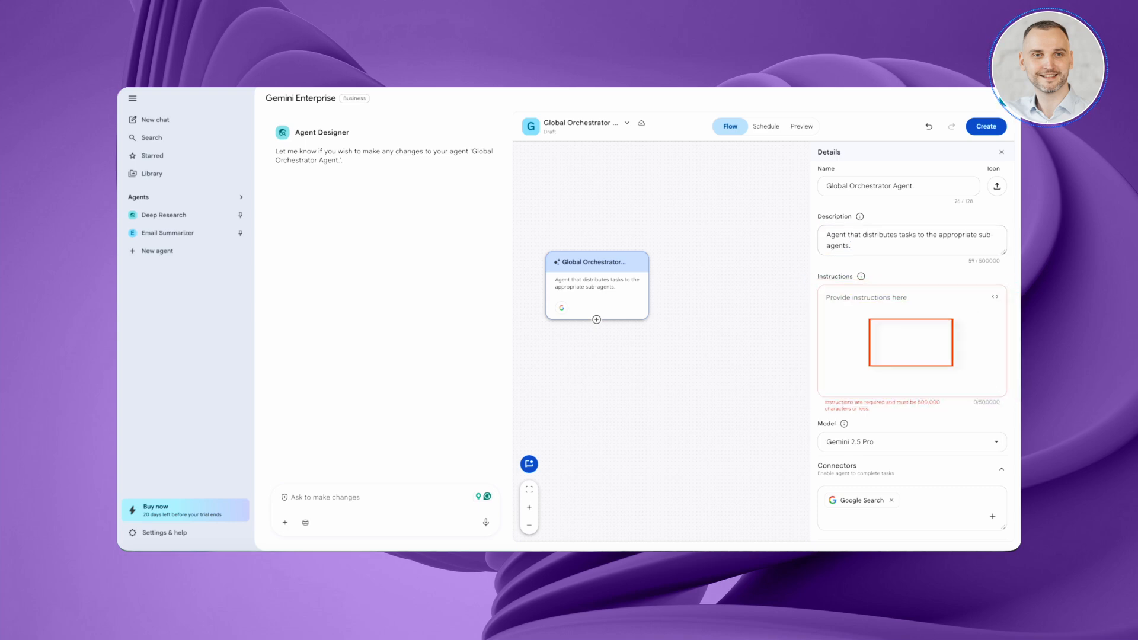
Step: Set the agent's instructions to "The user will ask a question. Your task is to identify the most suitable agent to solve that task."
{"action": "left_click", "coordinate": [888, 307]}
{"action": "type", "text": "The user will ask a question. Your task is to identify the most suitable agent to solve that task."}
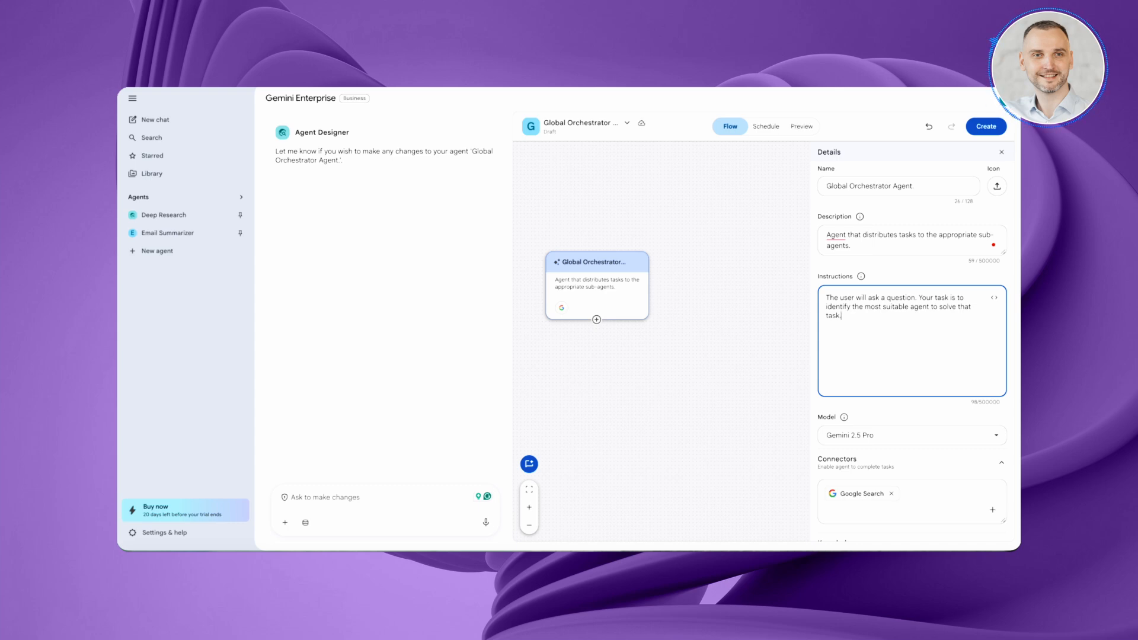
Step: Set the orchestrator agent's model to Gemini 3.1 Pro (preview) and check the connectors that can be added
{"action": "left_click", "coordinate": [858, 436]}
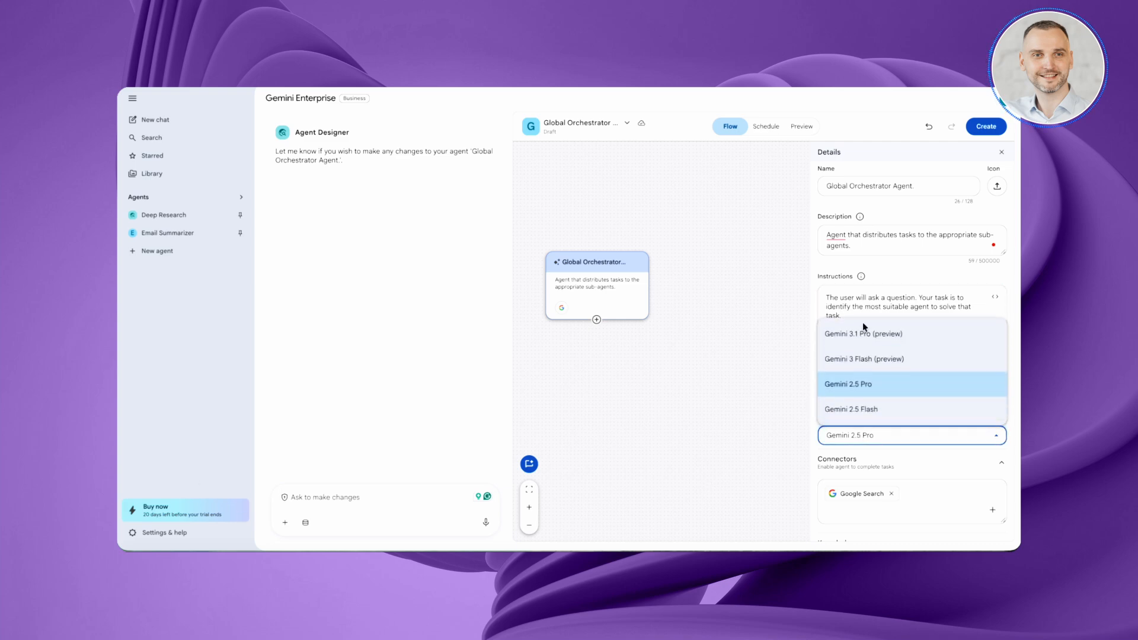
{"action": "left_click", "coordinate": [859, 334]}
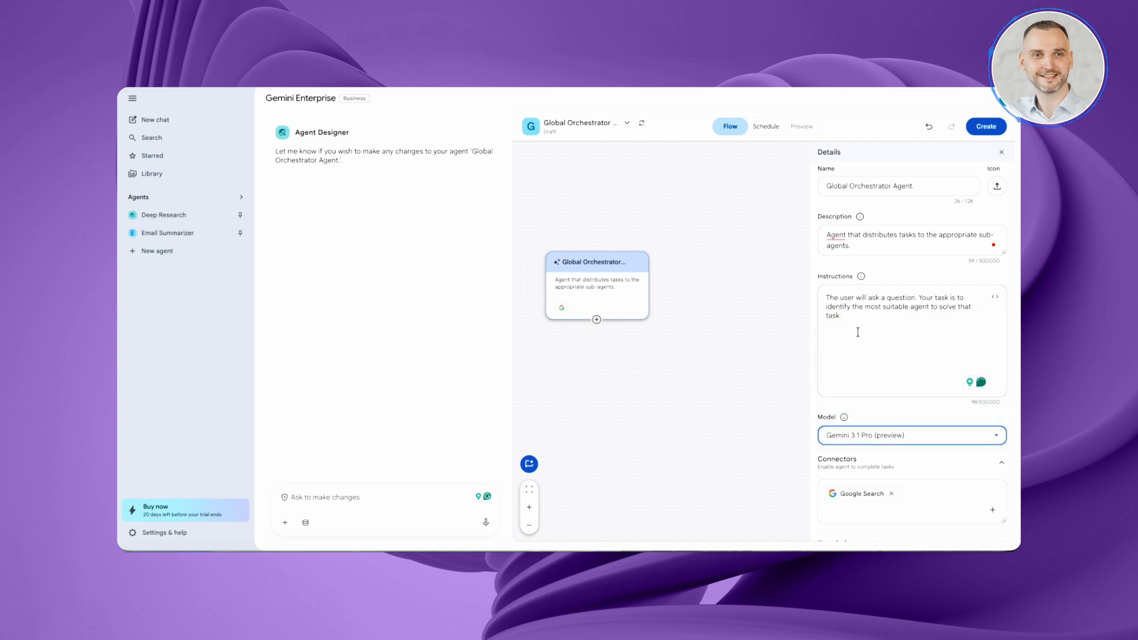
{"action": "scroll", "coordinate": [858, 333], "scroll_direction": "down", "scroll_amount": 3}
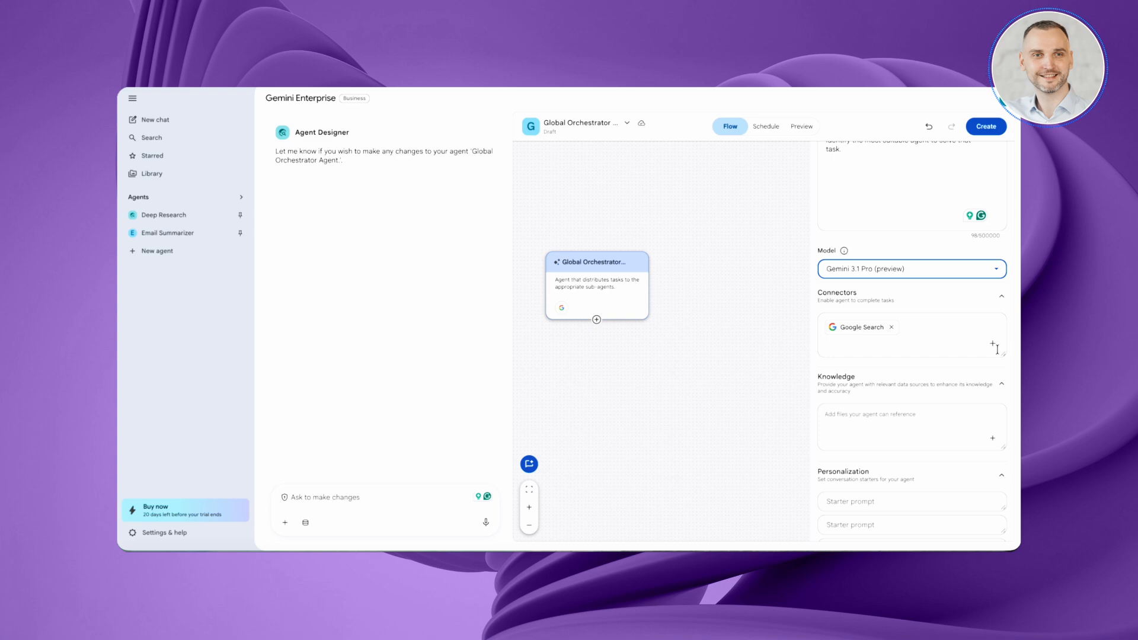
{"action": "left_click", "coordinate": [964, 337]}
{"action": "left_click", "coordinate": [993, 344]}
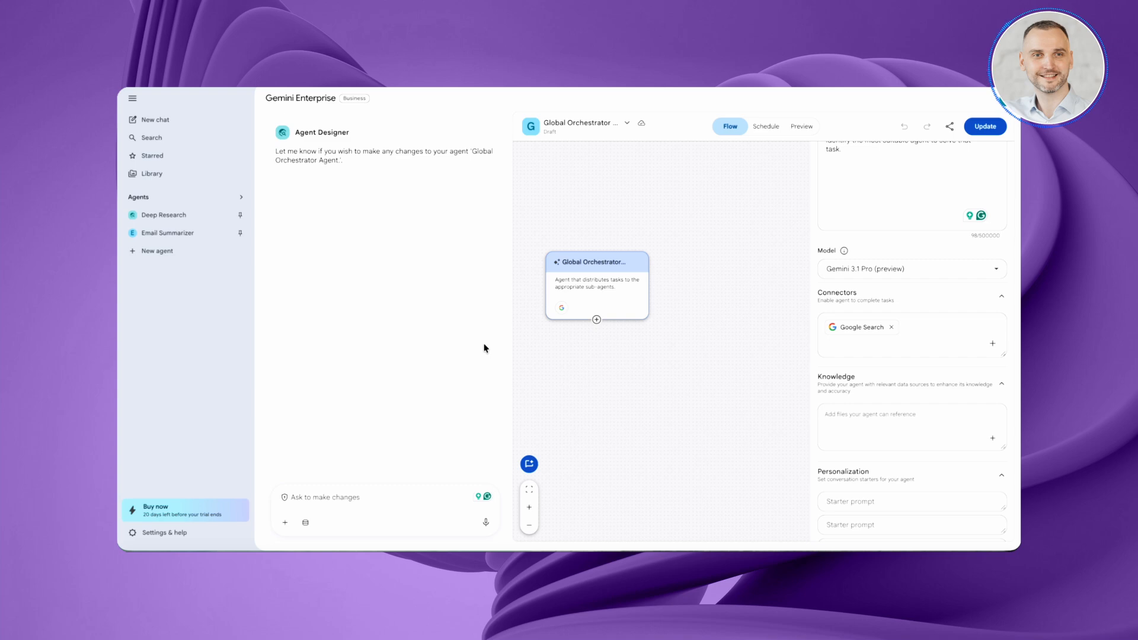
Step: Add a subagent under the orchestrator named "Physics Agent" with the description "Agent that handles physics-related queries."
{"action": "left_click", "coordinate": [597, 320]}
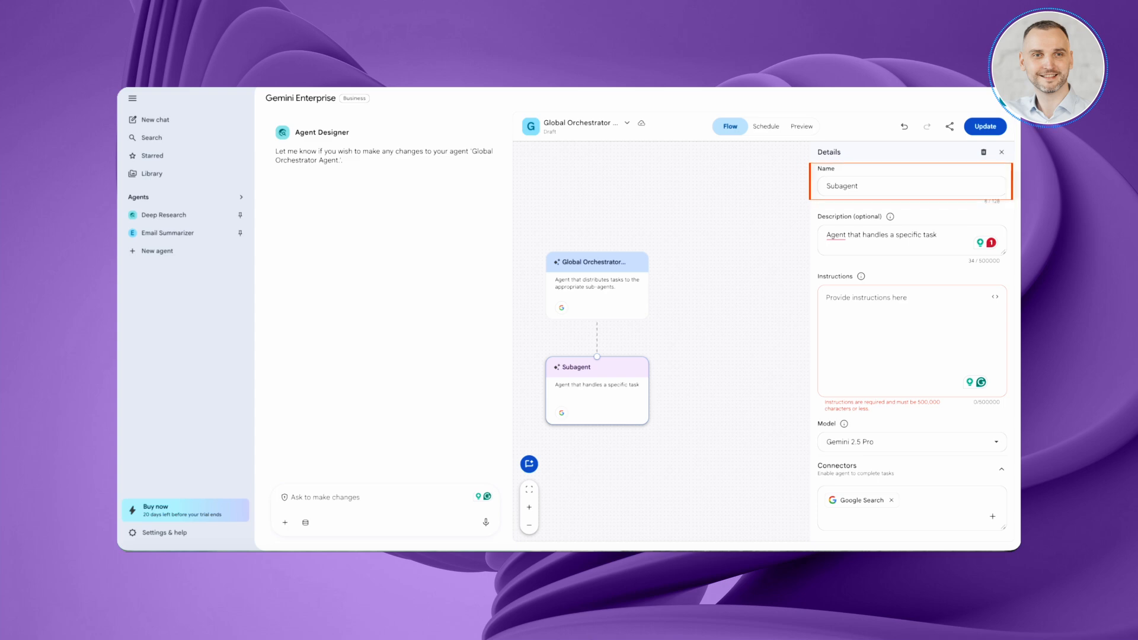
{"action": "left_click", "coordinate": [844, 190]}
{"action": "double_click", "coordinate": [842, 188]}
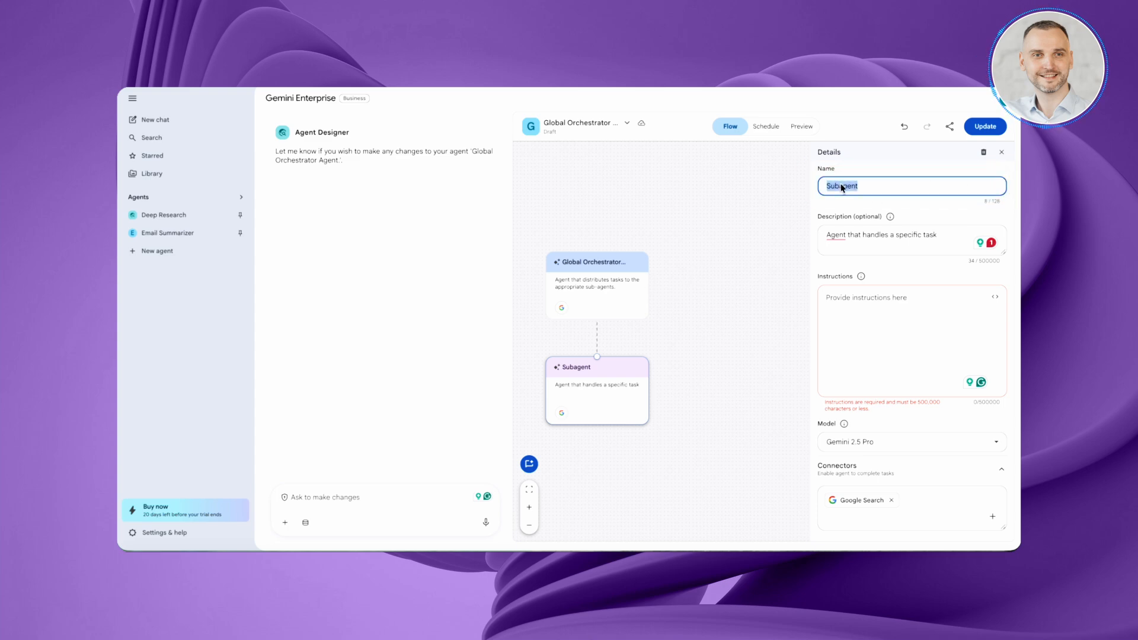
{"action": "type", "text": "Physics Agent"}
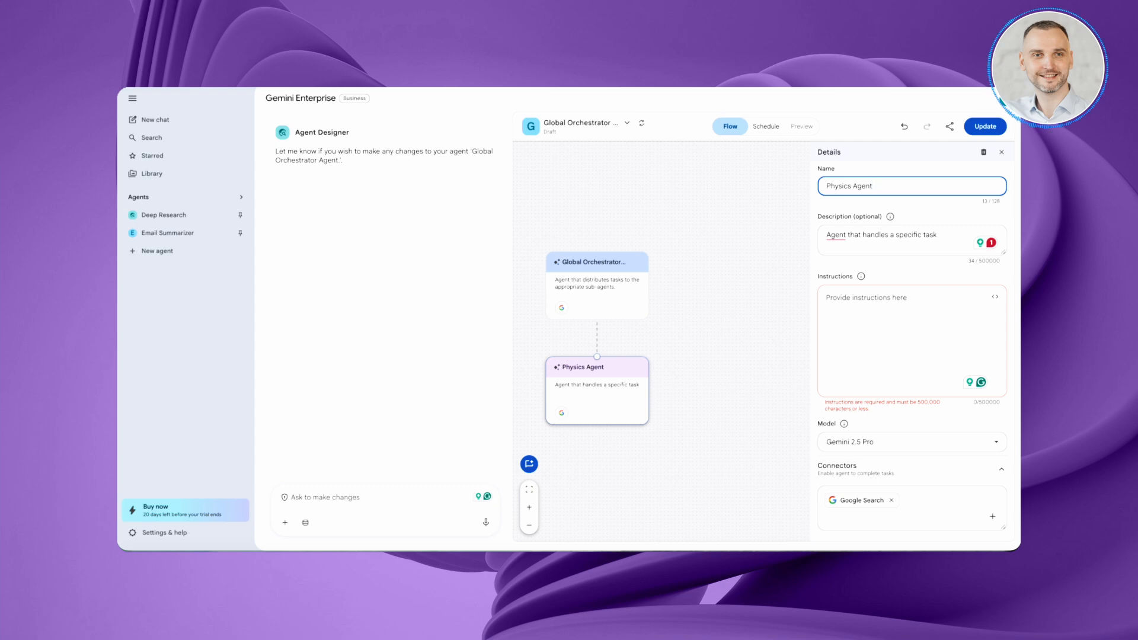
{"action": "key", "text": "super+Tab"}
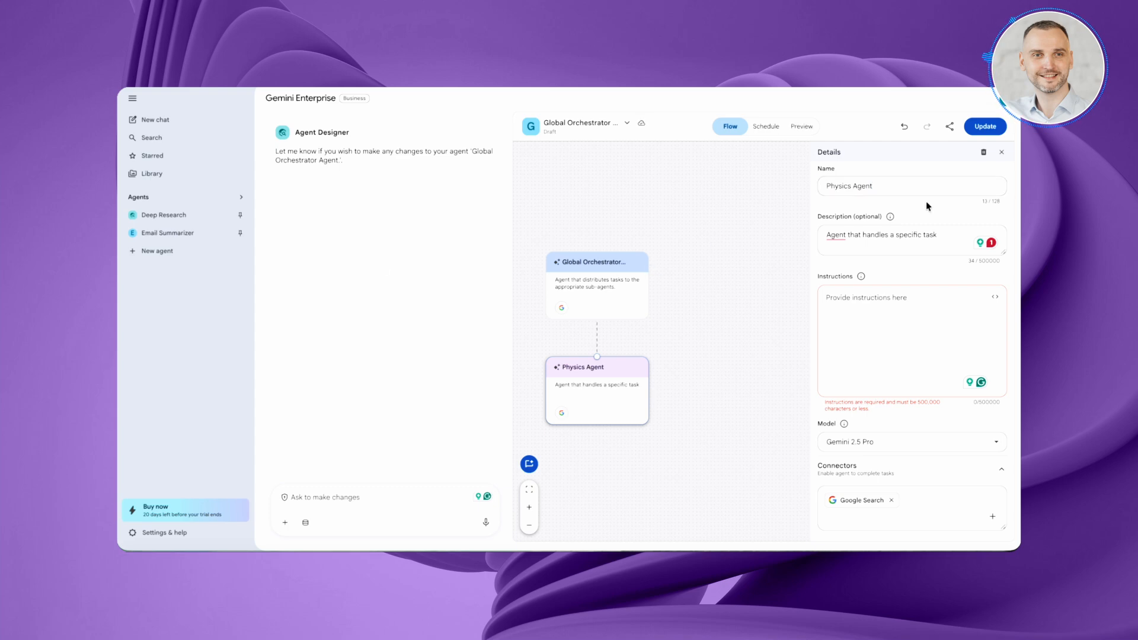
{"action": "triple_click", "coordinate": [851, 234]}
{"action": "type", "text": "Agent that handles physics-related queries."}
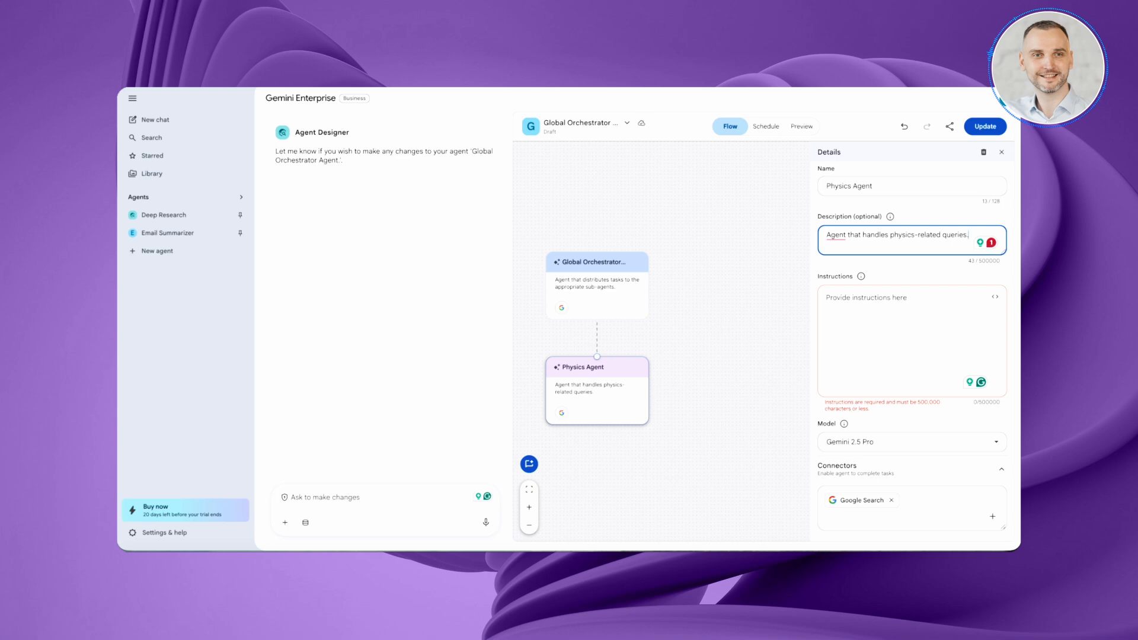
Step: Set the Physics Agent's instructions to "Your task is to answer questions related to physics. Identify yourself as a physics professor."
{"action": "key", "text": "super+Tab"}
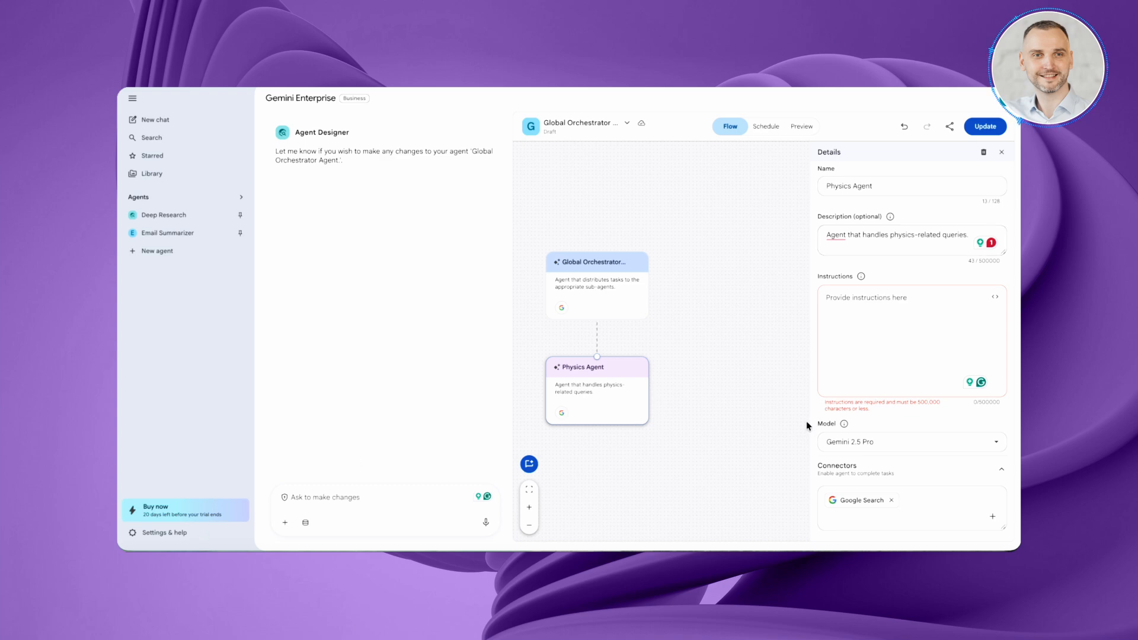
{"action": "left_click", "coordinate": [847, 304]}
{"action": "type", "text": "Your task is to answer questions related to physics. Identify yourself as a physics professor."}
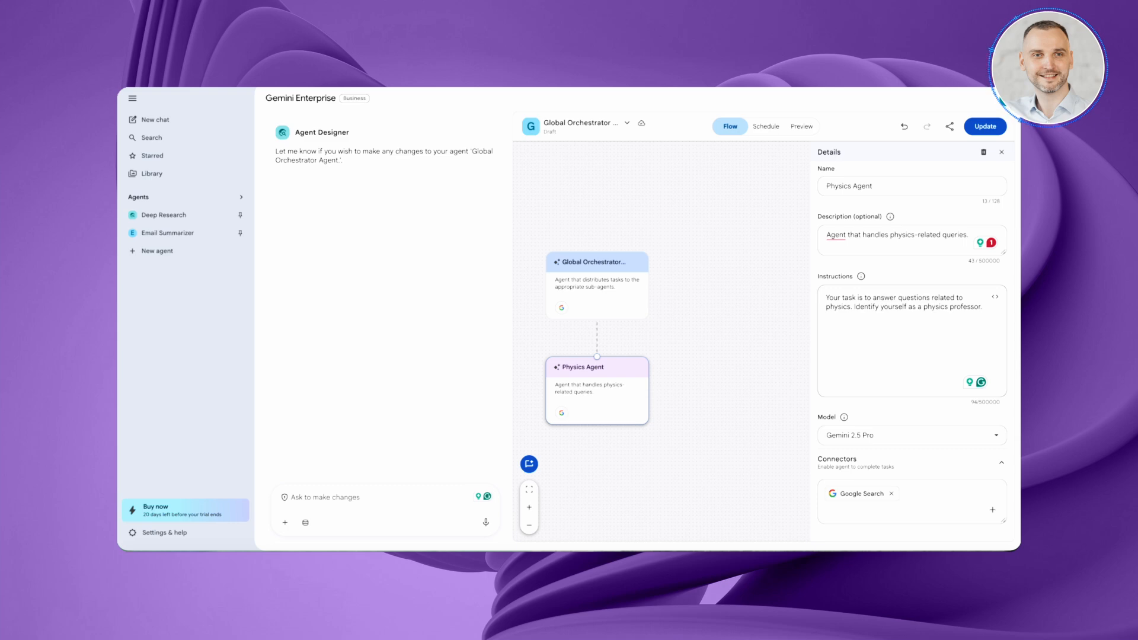
Step: Set the Physics Agent's model to Gemini 3.1 Pro (preview) and update the orchestrator agent with the changes
{"action": "left_click", "coordinate": [896, 437]}
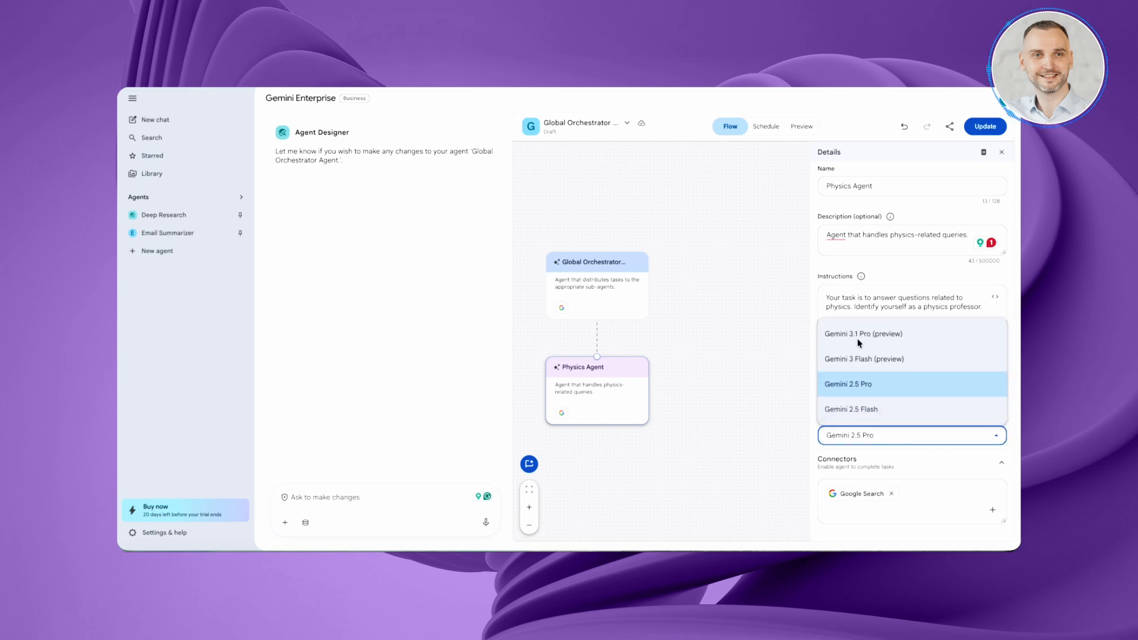
{"action": "left_click", "coordinate": [857, 337]}
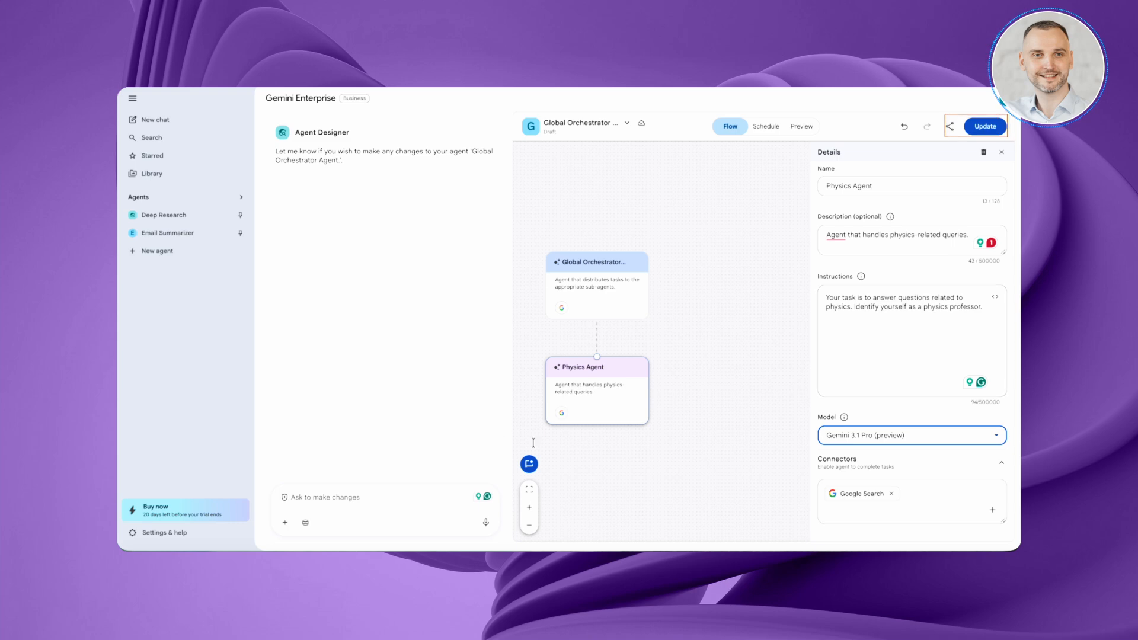
{"action": "left_click", "coordinate": [986, 127]}
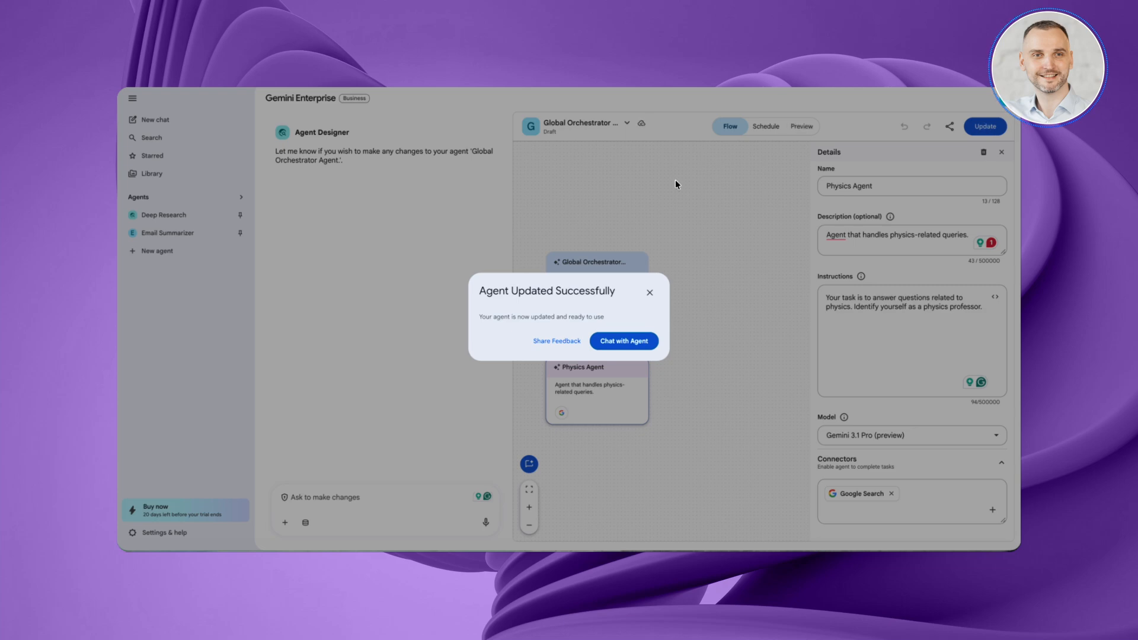
{"action": "left_click", "coordinate": [650, 292]}
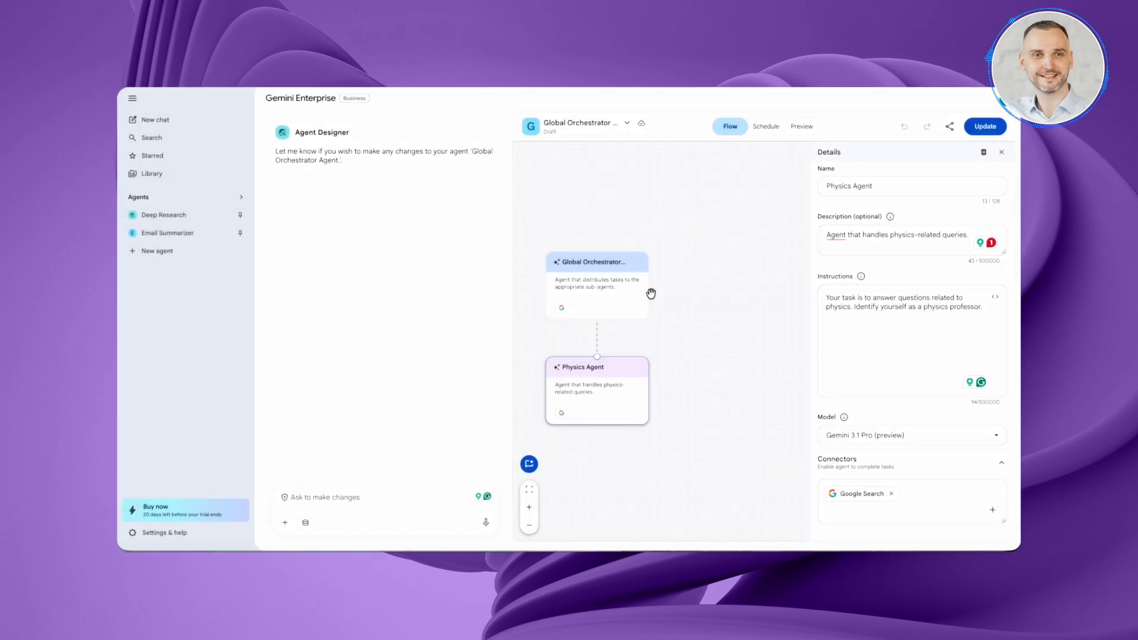
Step: Add a second subagent under the orchestrator named "Chemistry Agent." with the description "Agent that handles chemistry-related queries."
{"action": "left_click", "coordinate": [596, 316]}
{"action": "left_click", "coordinate": [596, 319]}
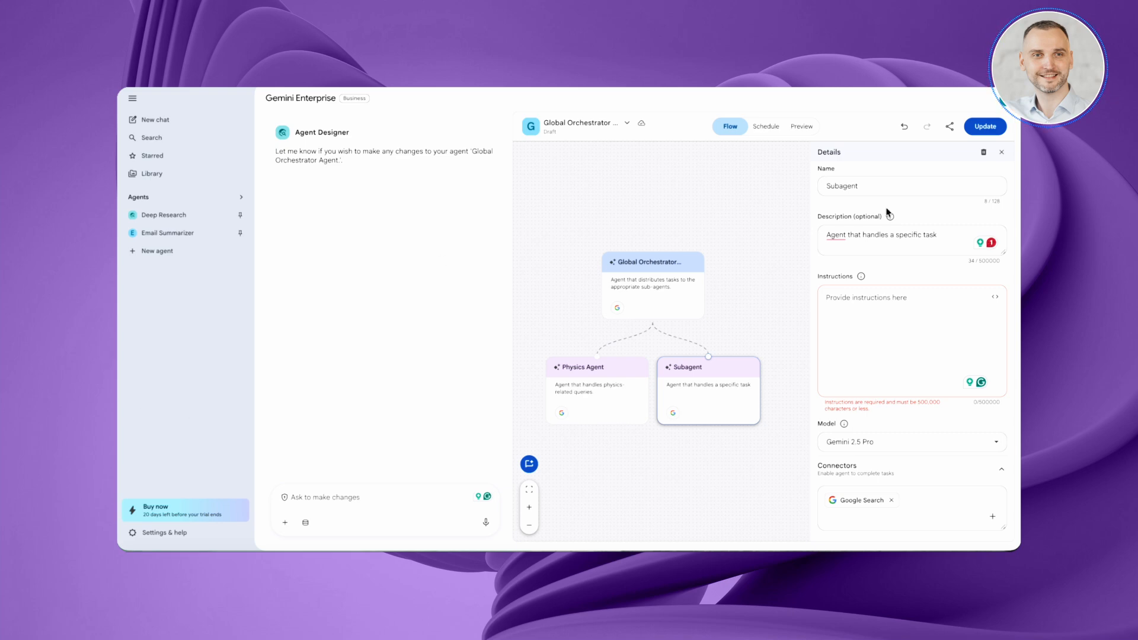
{"action": "double_click", "coordinate": [839, 189]}
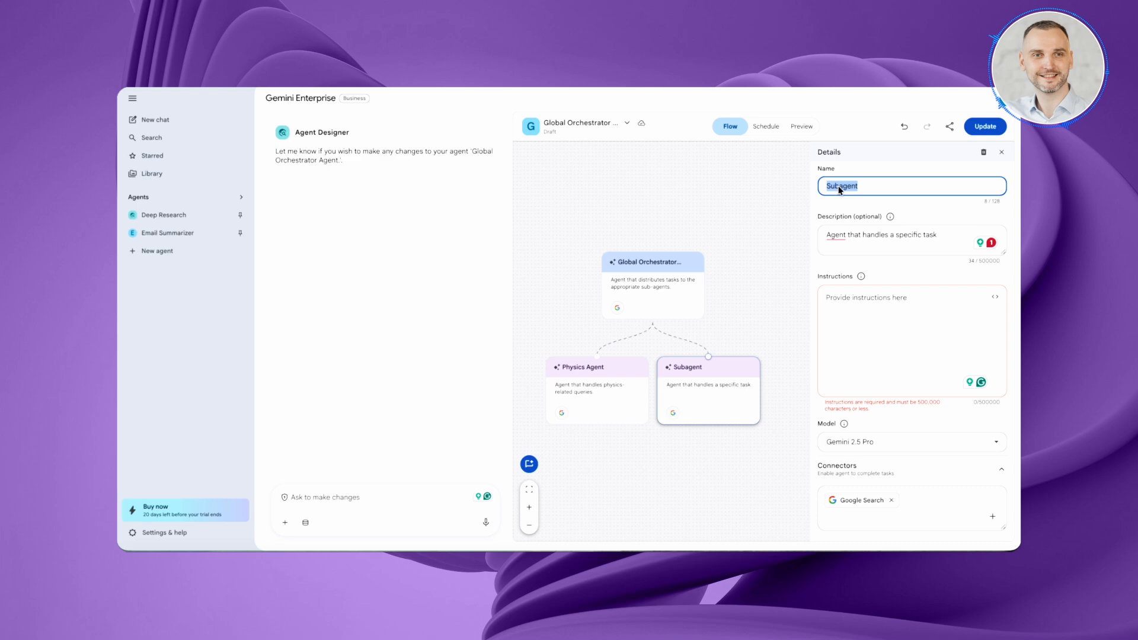
{"action": "type", "text": "Chemistry Agent."}
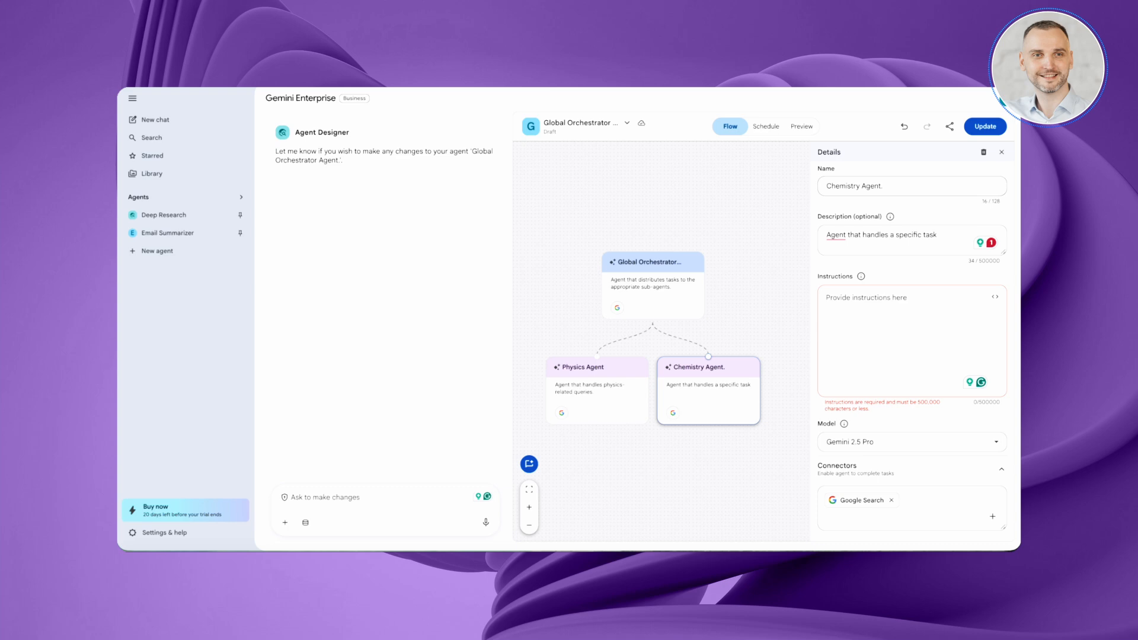
{"action": "triple_click", "coordinate": [907, 236]}
{"action": "type", "text": "Agent that handles chemistry-related queries."}
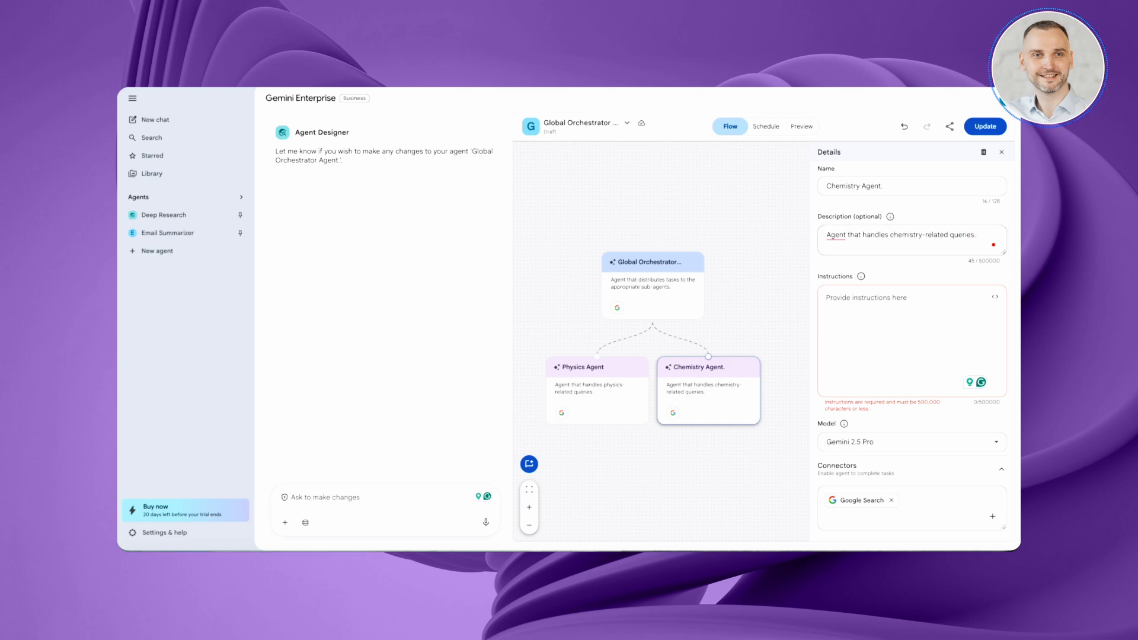
Step: Set the Chemistry Agent's instructions to "Your task is to answer questions related to chemistry. Identify yourself as a chemistry professor." and update the agent
{"action": "left_click", "coordinate": [887, 315]}
{"action": "type", "text": "Your task is to answer questions related to chemistry. Identify yourself as a chemistry professor."}
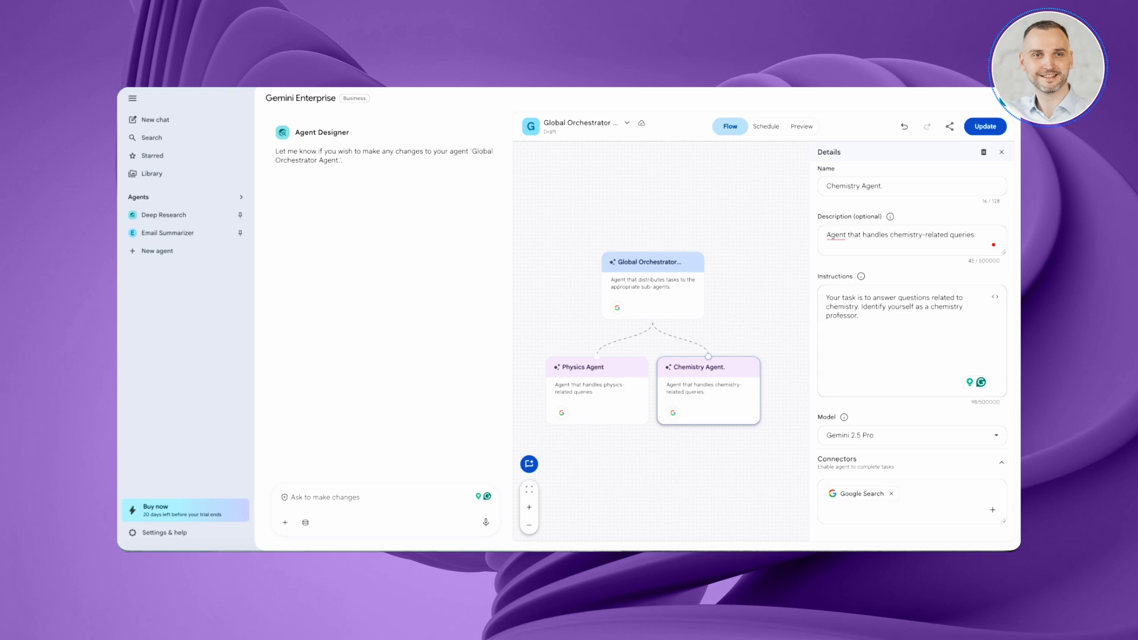
{"action": "left_click", "coordinate": [981, 127]}
{"action": "left_click", "coordinate": [981, 127]}
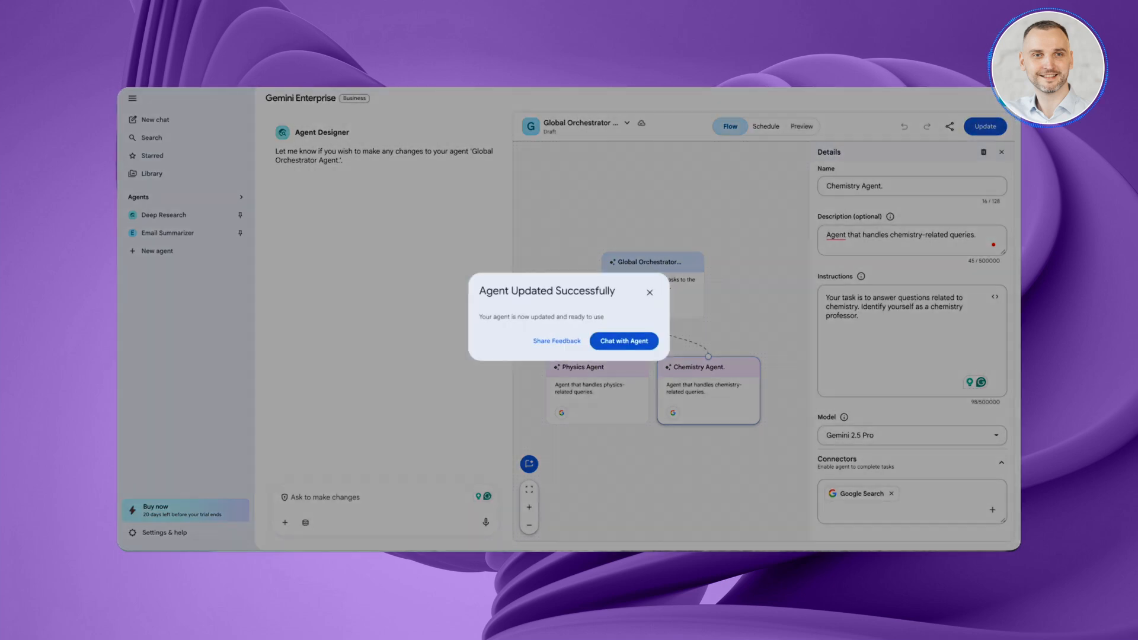
{"action": "left_click", "coordinate": [649, 293]}
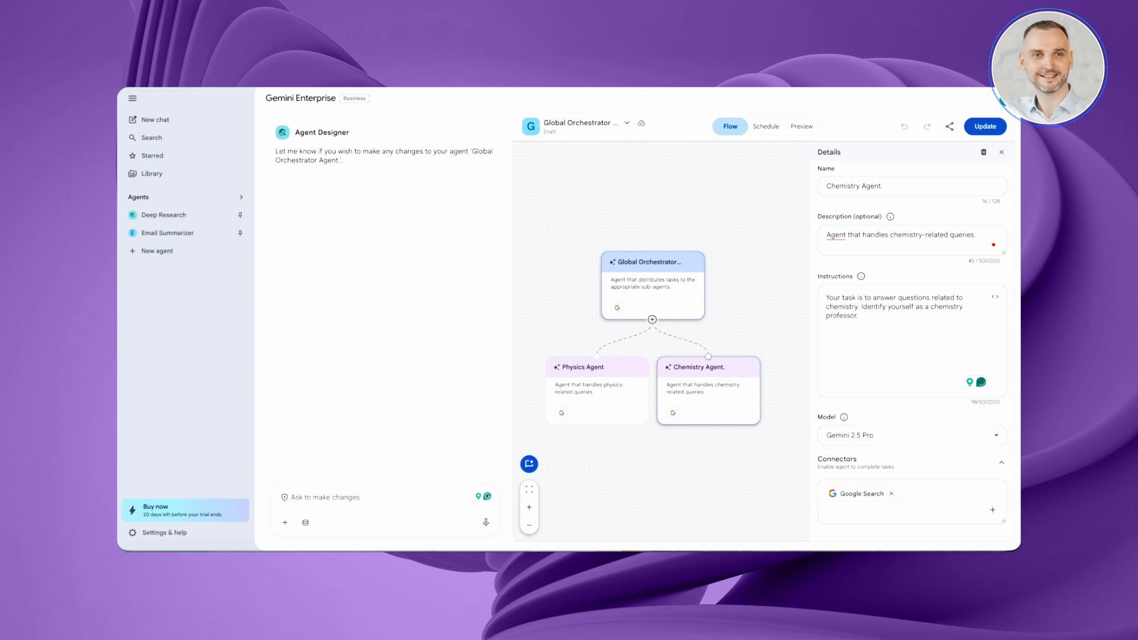
Step: Preview the Global Orchestrator Agent and ask it "Can you explain mechanics?"
{"action": "left_click", "coordinate": [798, 127]}
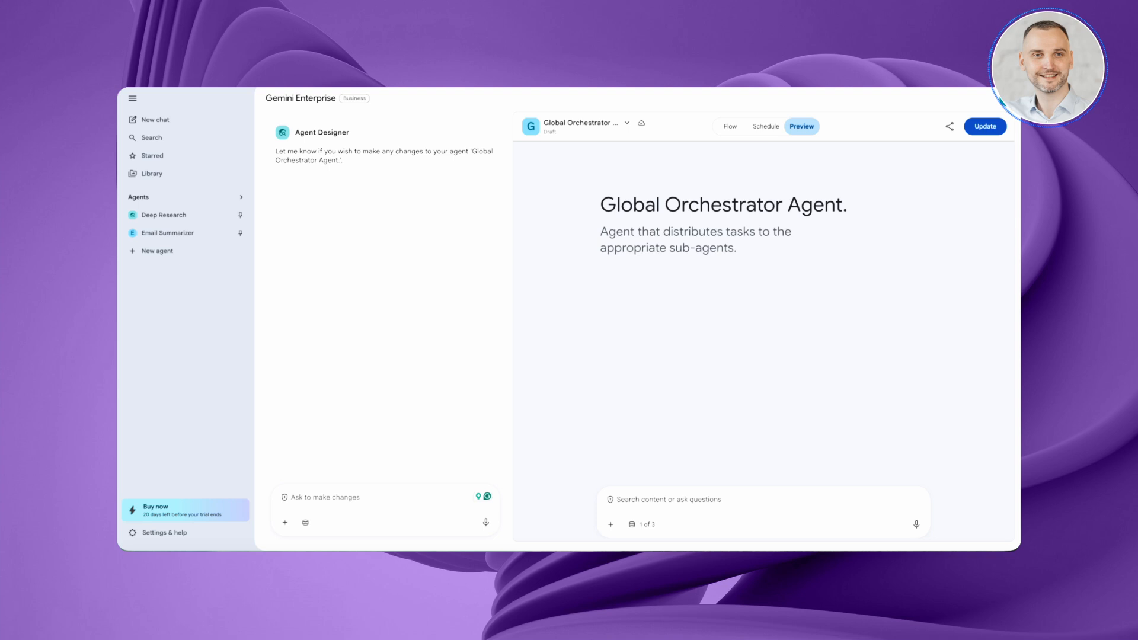
{"action": "left_click", "coordinate": [632, 497]}
{"action": "type", "text": "Can you explain mechanics?"}
{"action": "key", "text": "Return"}
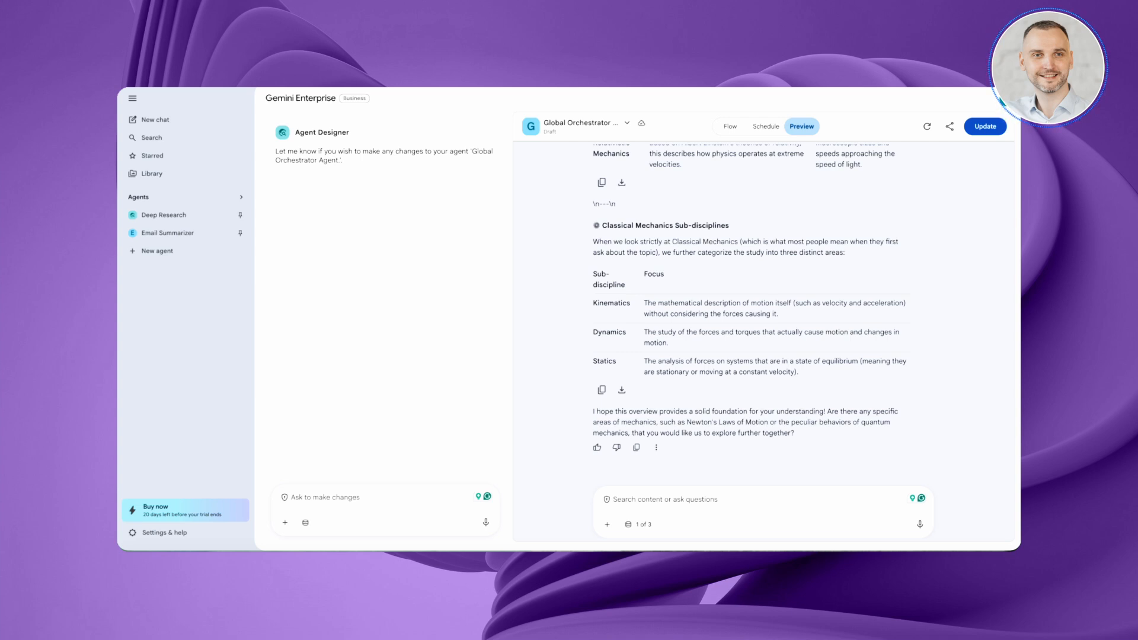
Step: Test the previewed orchestrator agent's routing by asking "Can you explain human anatomy?" and, once answered, "What is H₂O?"
{"action": "left_click", "coordinate": [632, 498]}
{"action": "type", "text": "Can you explain human anatomy?"}
{"action": "key", "text": "Return"}
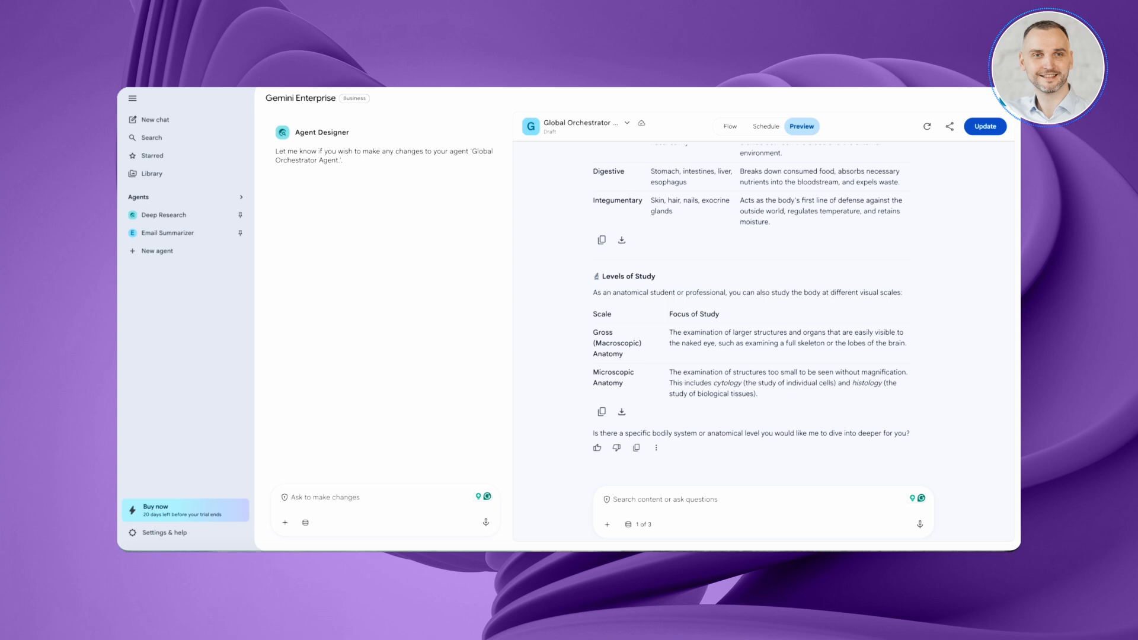
{"action": "left_click", "coordinate": [635, 503]}
{"action": "type", "text": "What is H₂O?"}
{"action": "key", "text": "Return"}
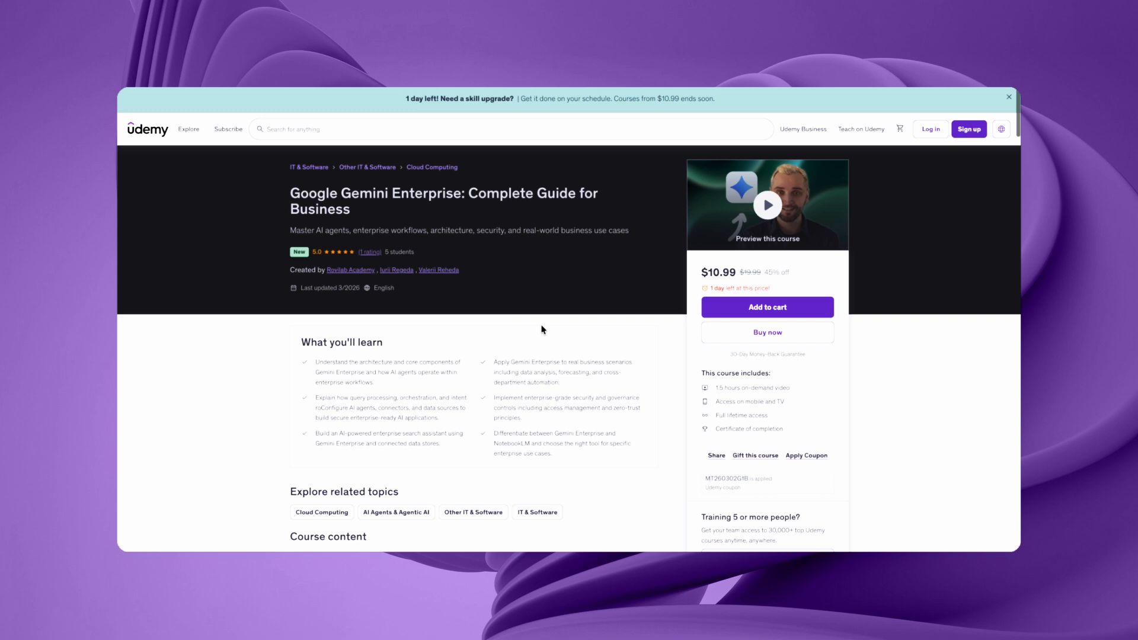
Step: Switch to the Udemy page for "Google Gemini Enterprise: Complete Guide for Business" and review its course content, requirements and description
{"action": "scroll", "coordinate": [541, 328], "scroll_direction": "down", "scroll_amount": 4}
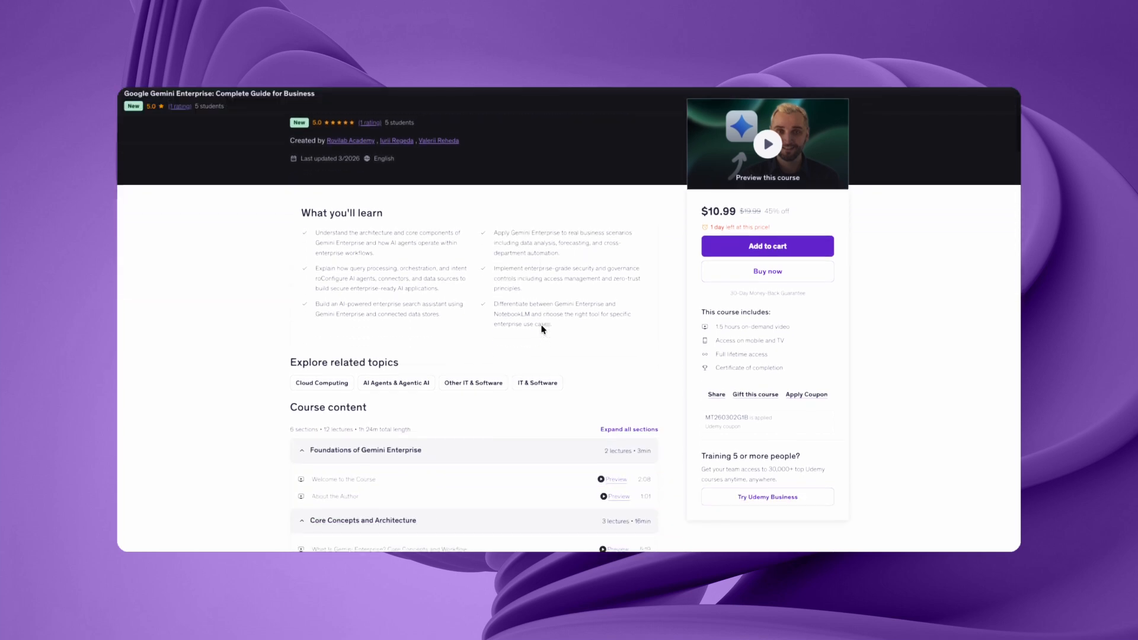
{"action": "scroll", "coordinate": [541, 329], "scroll_direction": "down", "scroll_amount": 5}
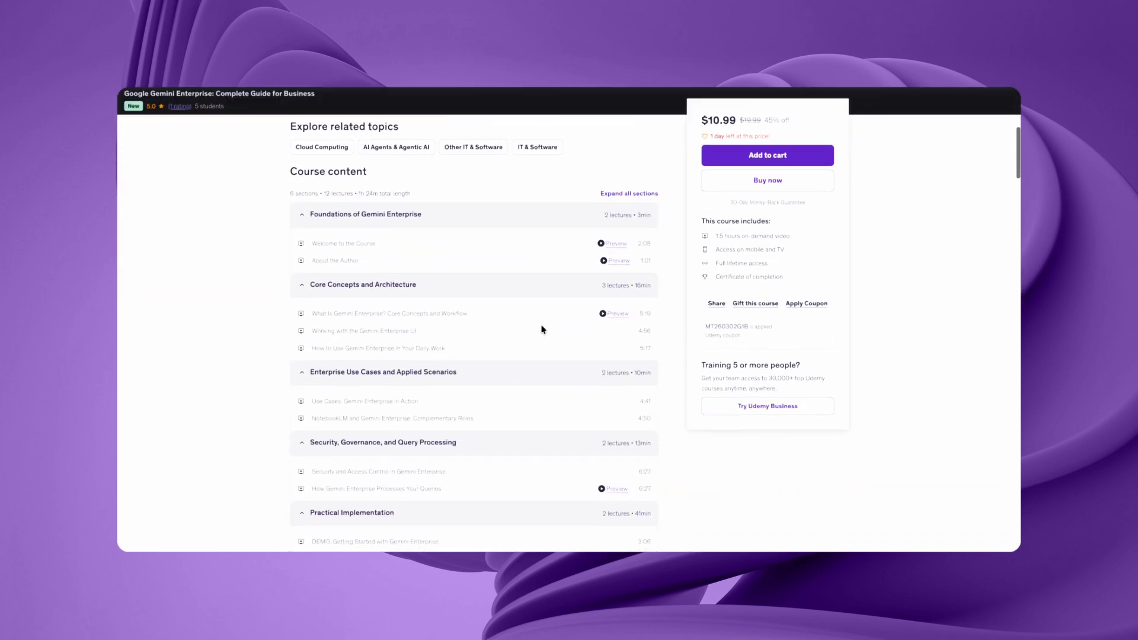
{"action": "scroll", "coordinate": [542, 329], "scroll_direction": "down", "scroll_amount": 6}
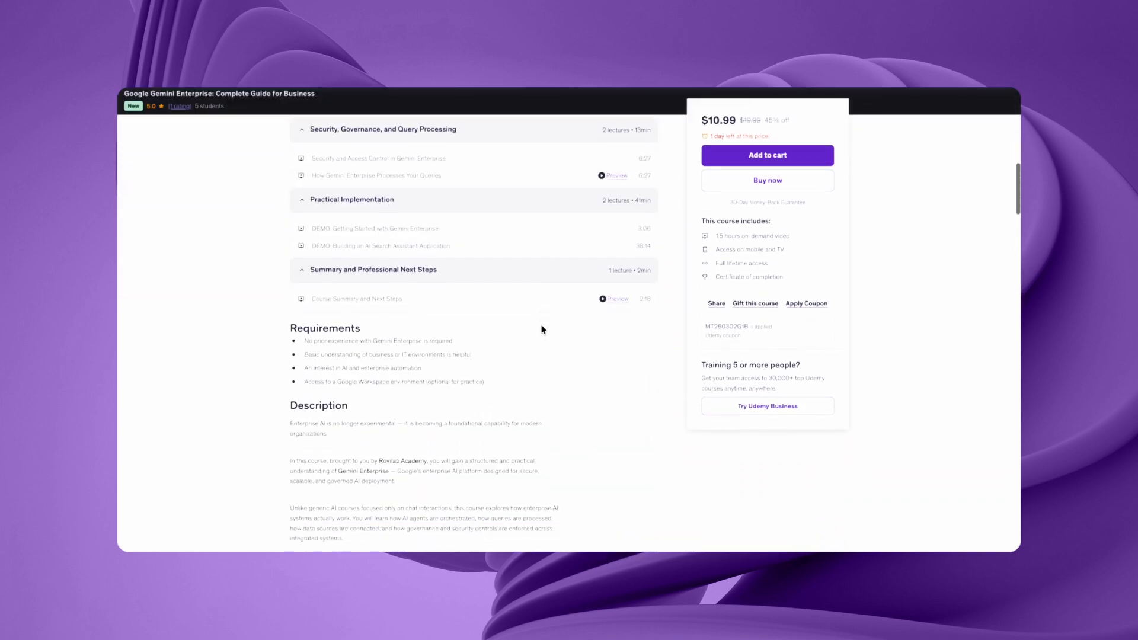
{"action": "scroll", "coordinate": [541, 329], "scroll_direction": "down", "scroll_amount": 3}
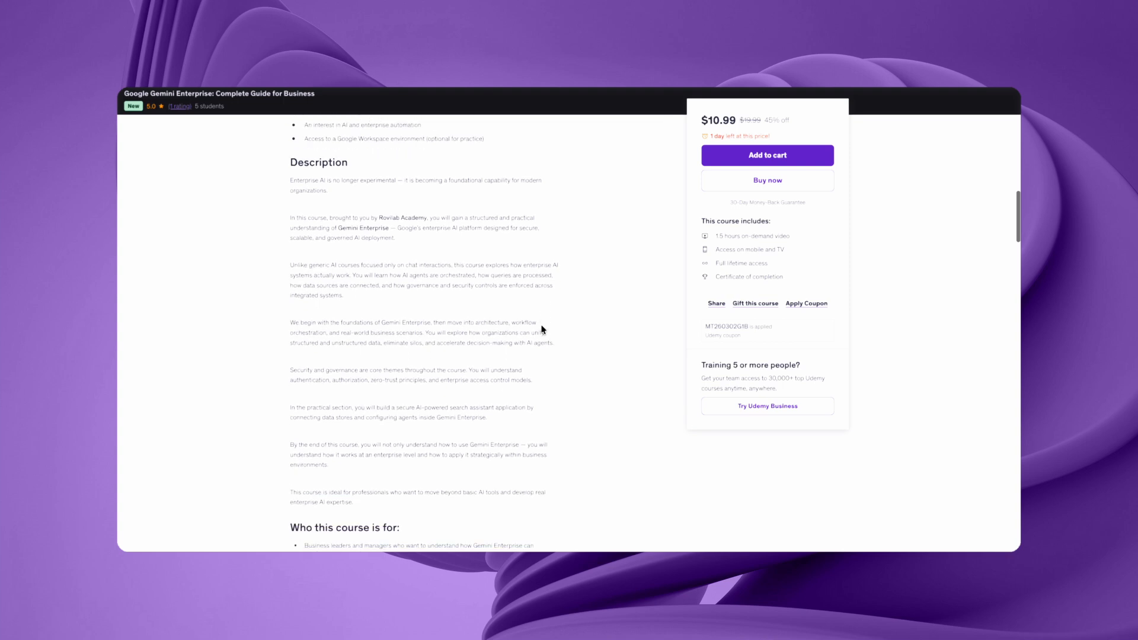